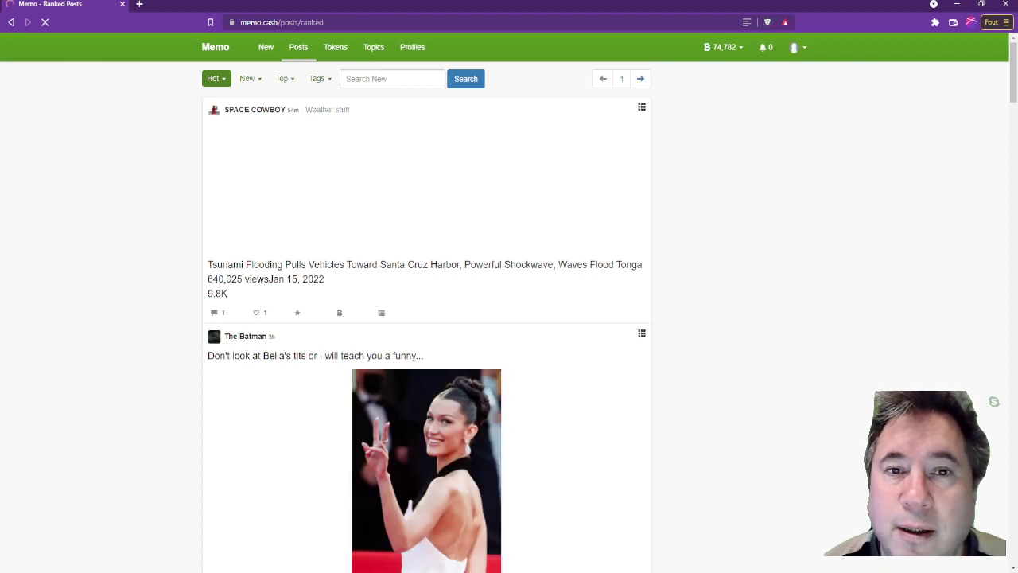
Step: Open the account setup and link the SLP address to the new identity
click(794, 48)
click(743, 72)
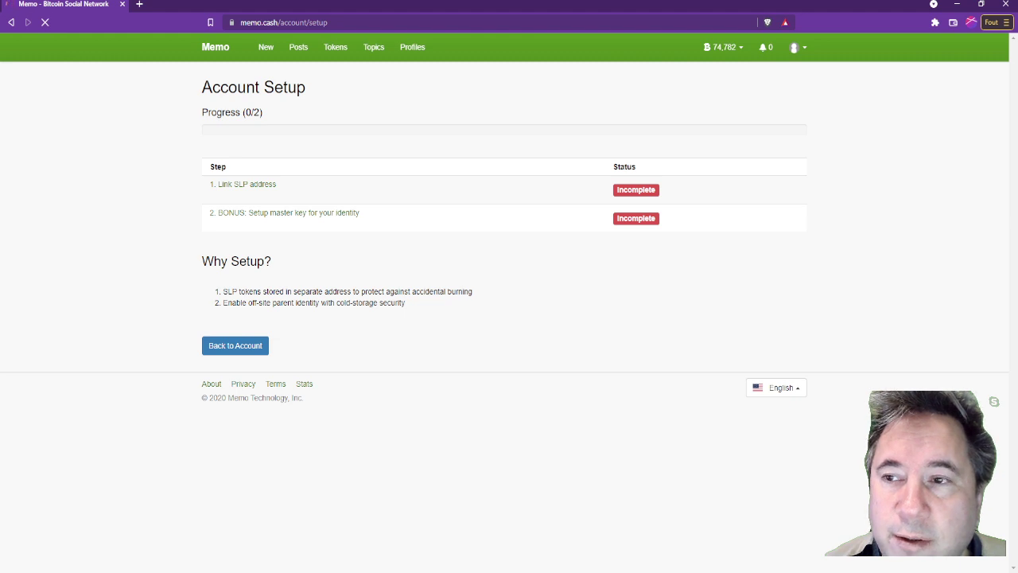
click(261, 185)
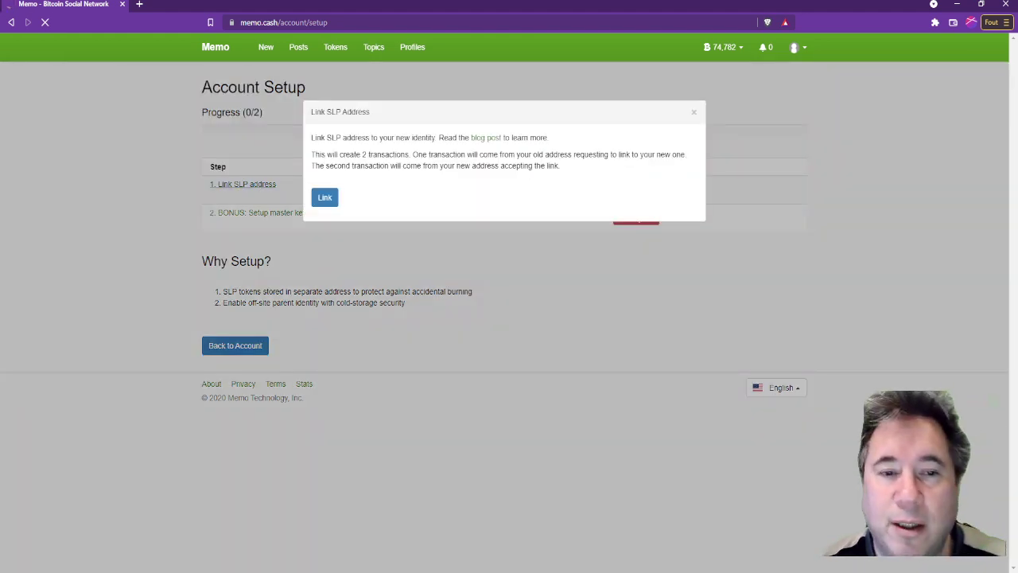
click(324, 198)
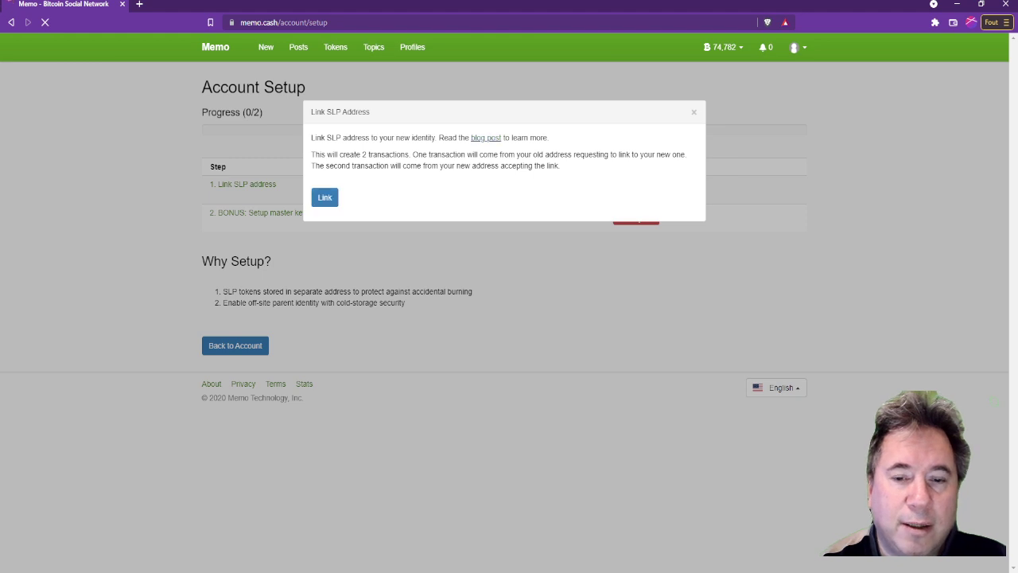
Step: Read the Identity blog post on linked keys and review the link entries in the notifications
click(486, 137)
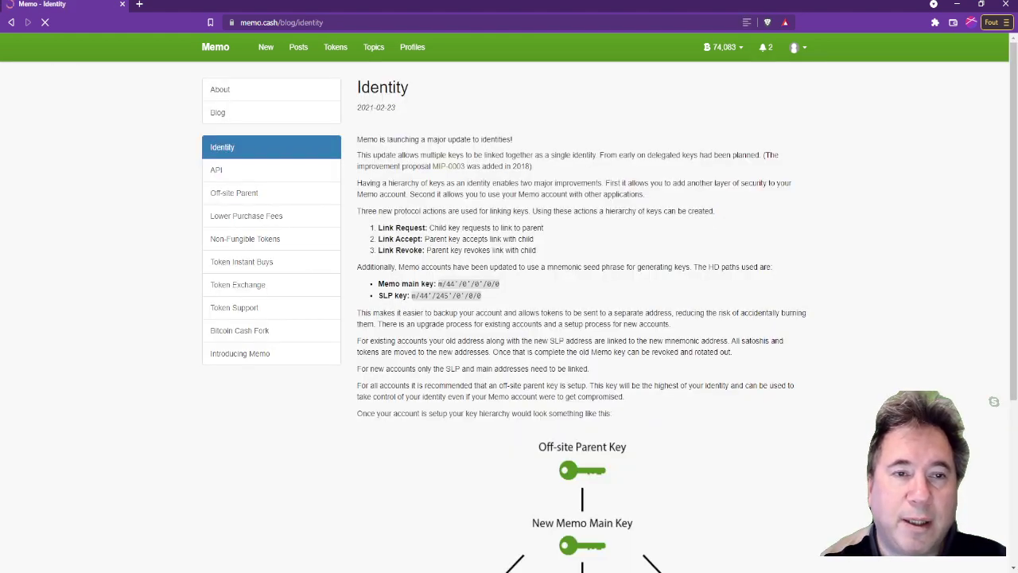
scroll(510, 318, down, 3)
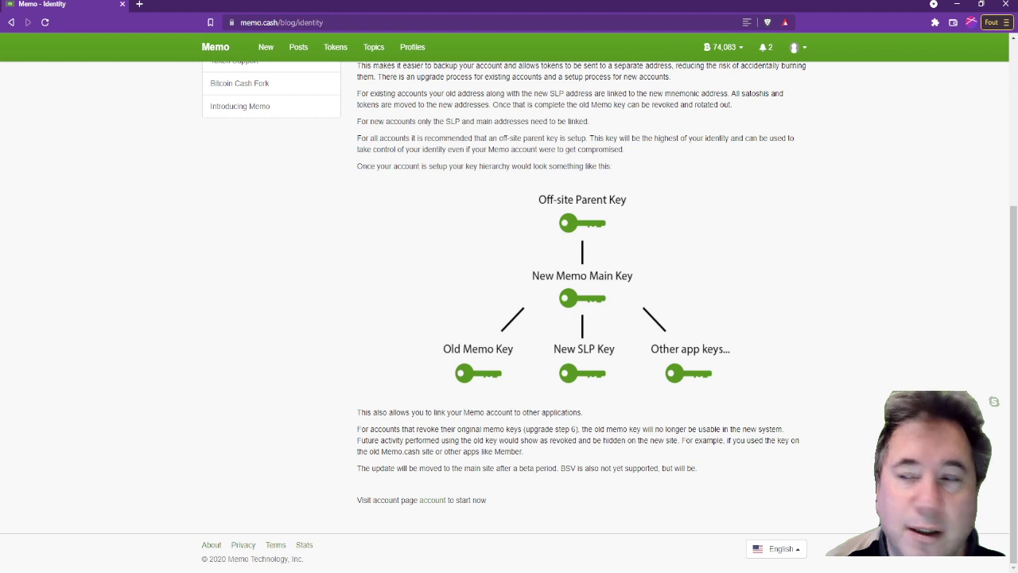
key(F5)
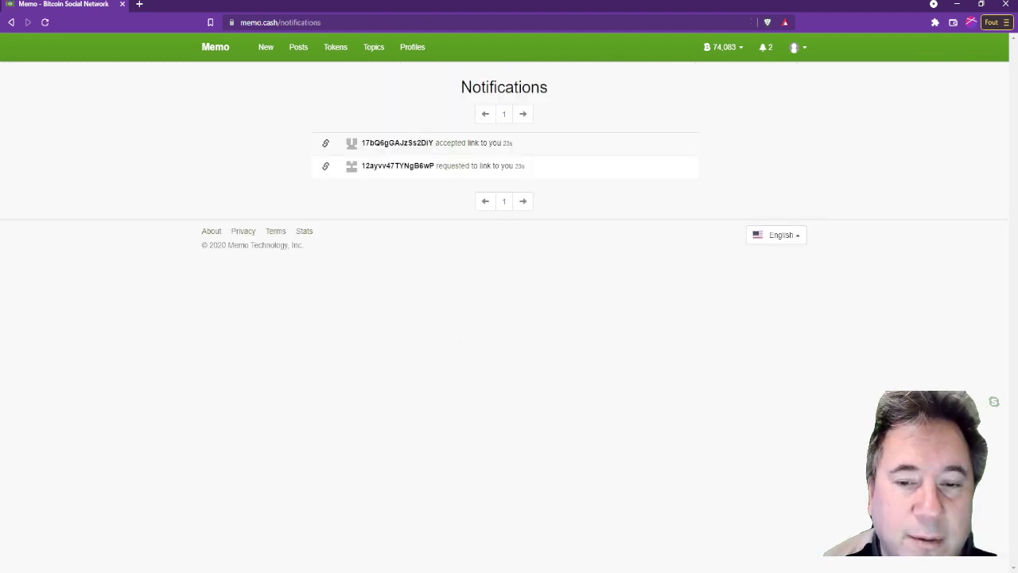
mouse_move(397, 143)
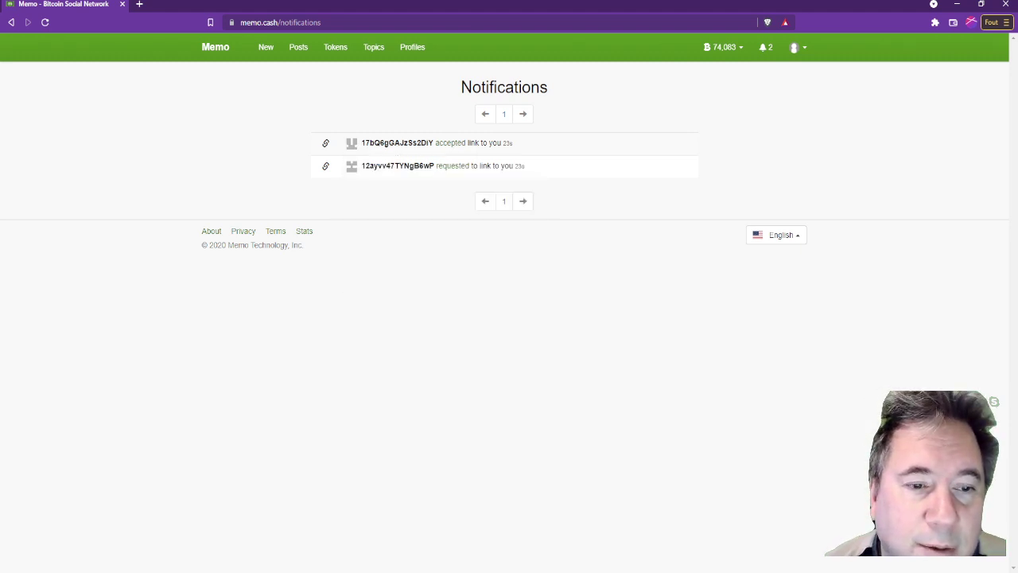
Step: Open the identity master key setup in the account's wallet setup and bring up its off-site parent guide in a separate tab
click(797, 47)
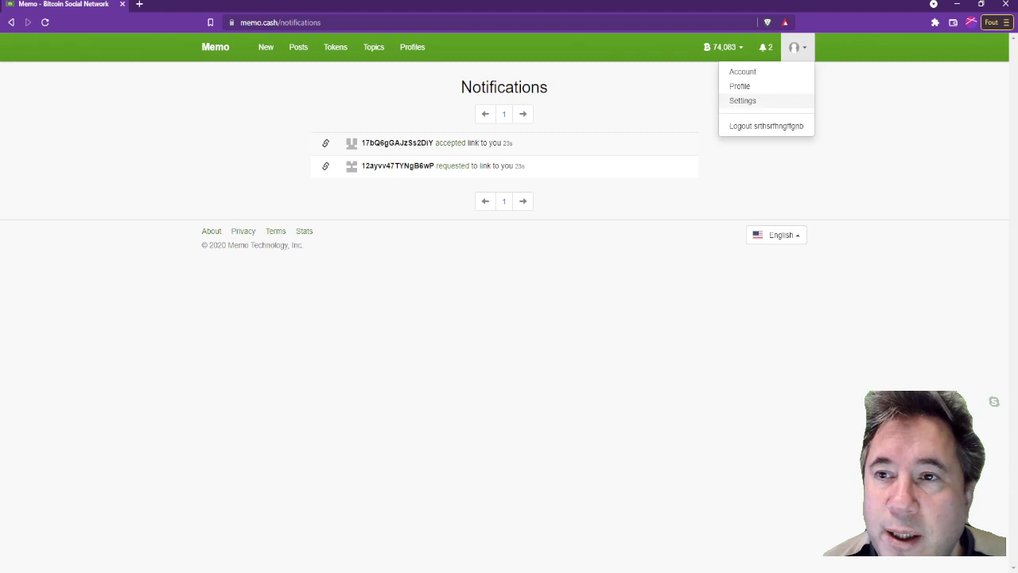
click(743, 72)
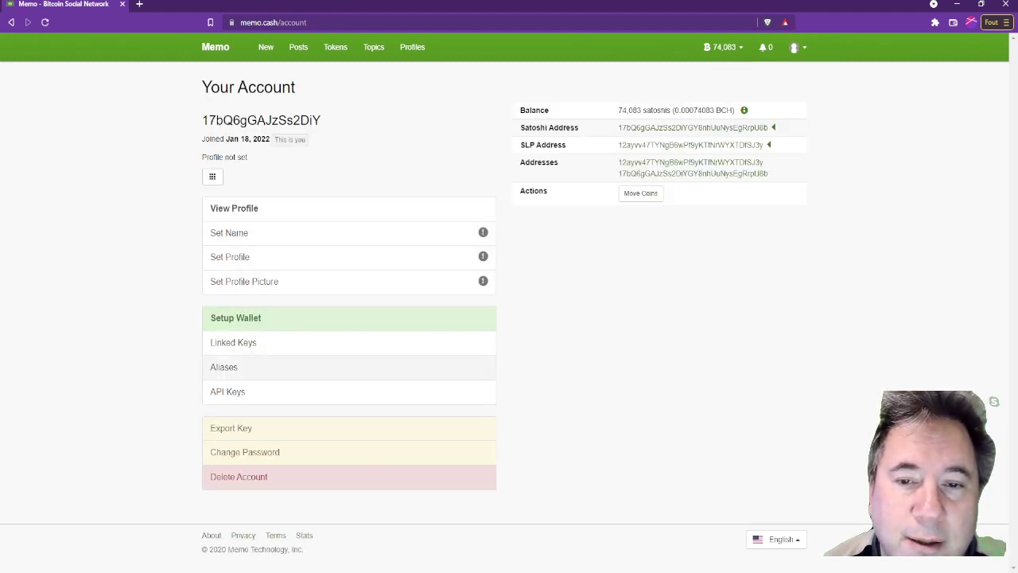
click(236, 318)
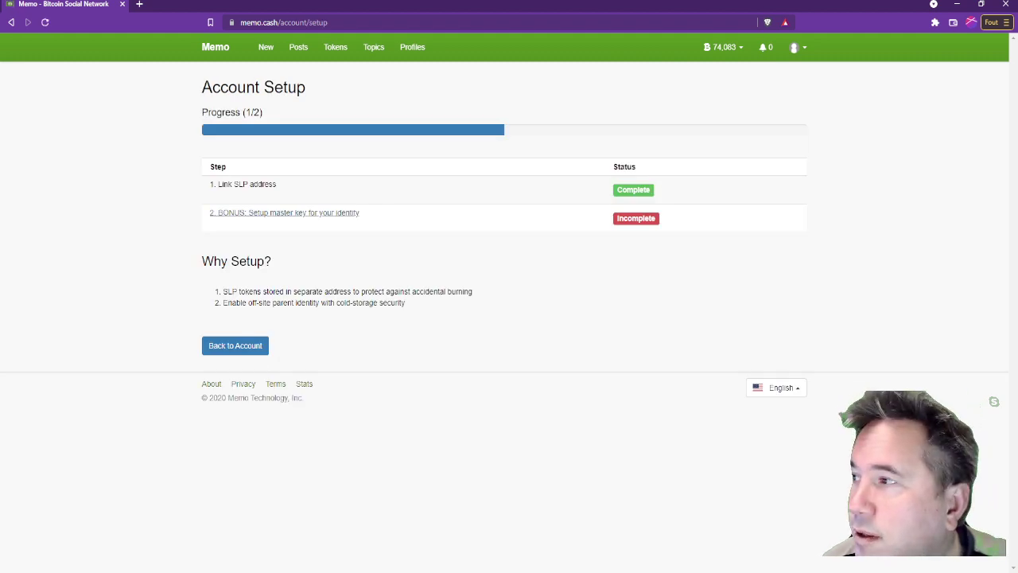
click(284, 212)
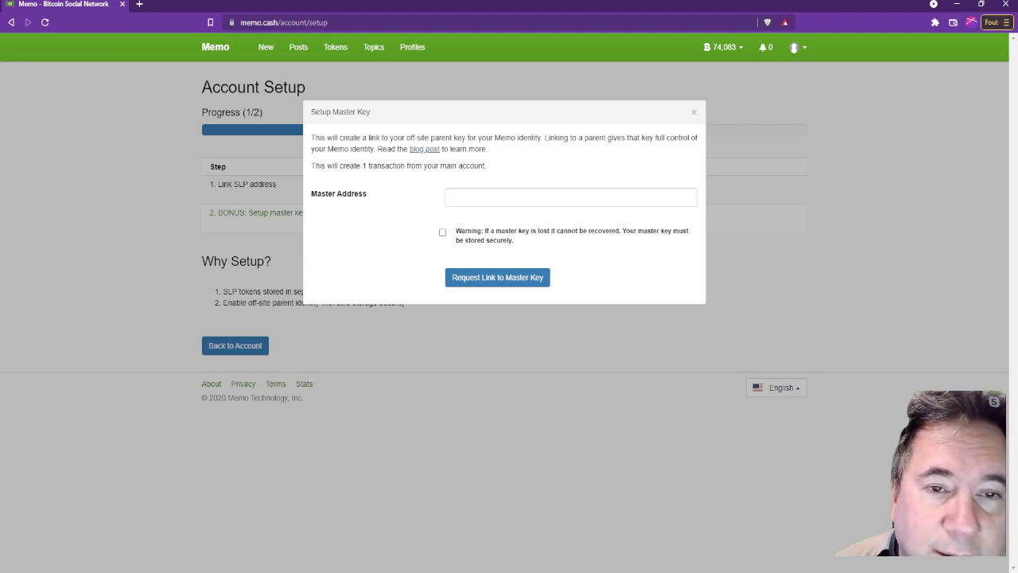
middle_click(424, 149)
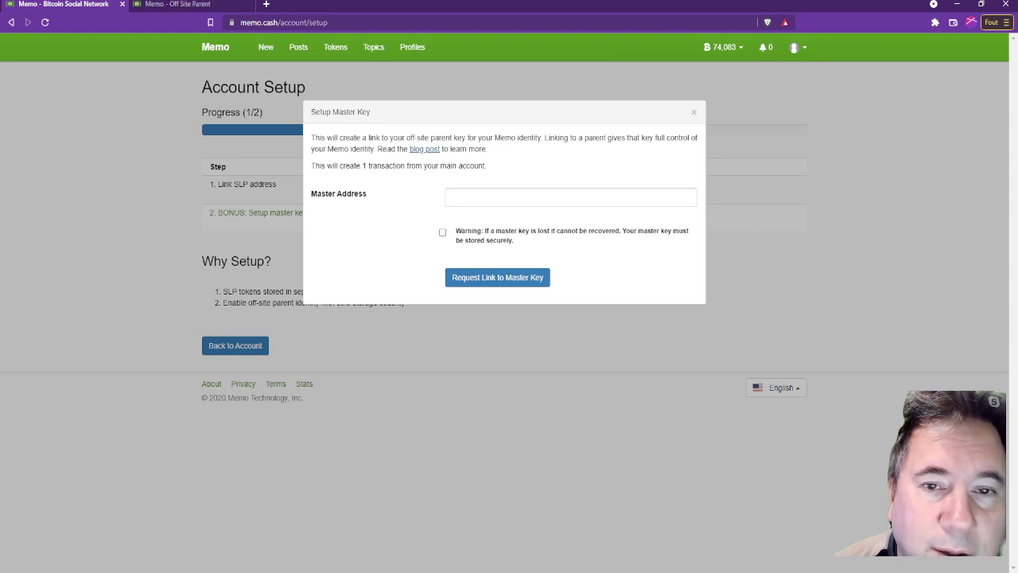
key(ctrl+Tab)
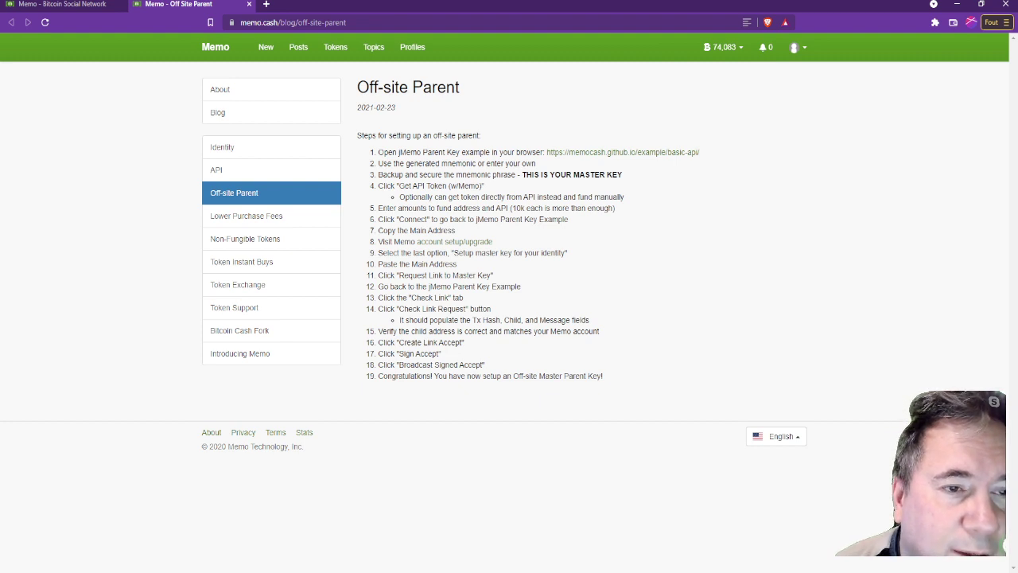
Step: Open the Basic API example from the guide and get an API token through Memo, adding 10000 in funds and 10000 API balance
click(623, 152)
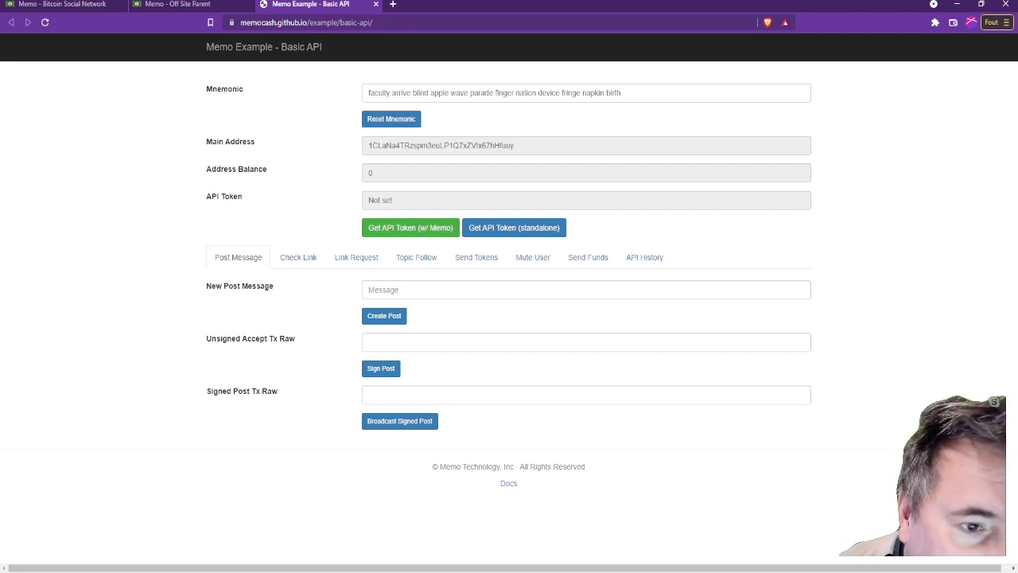
click(410, 227)
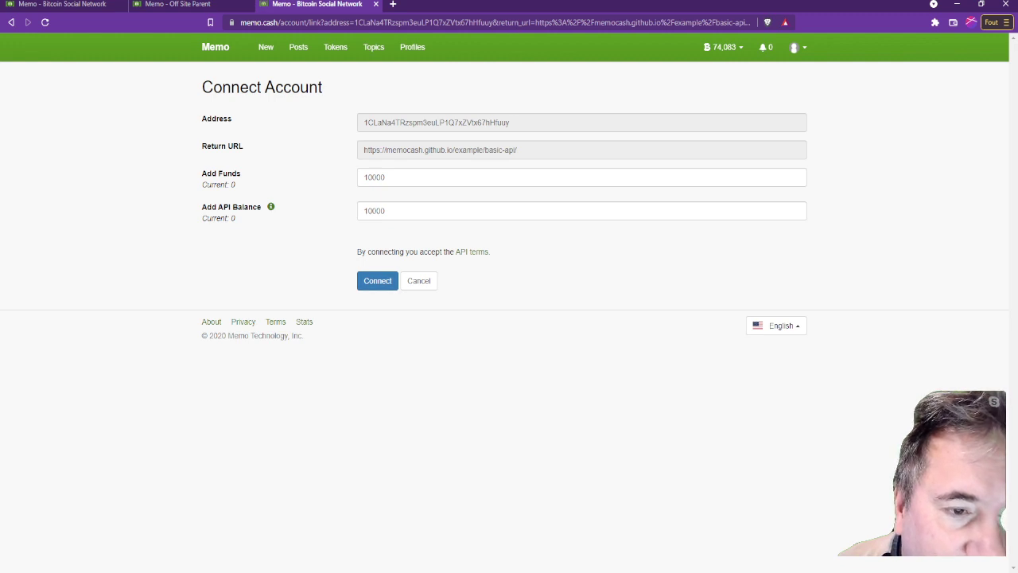
click(377, 280)
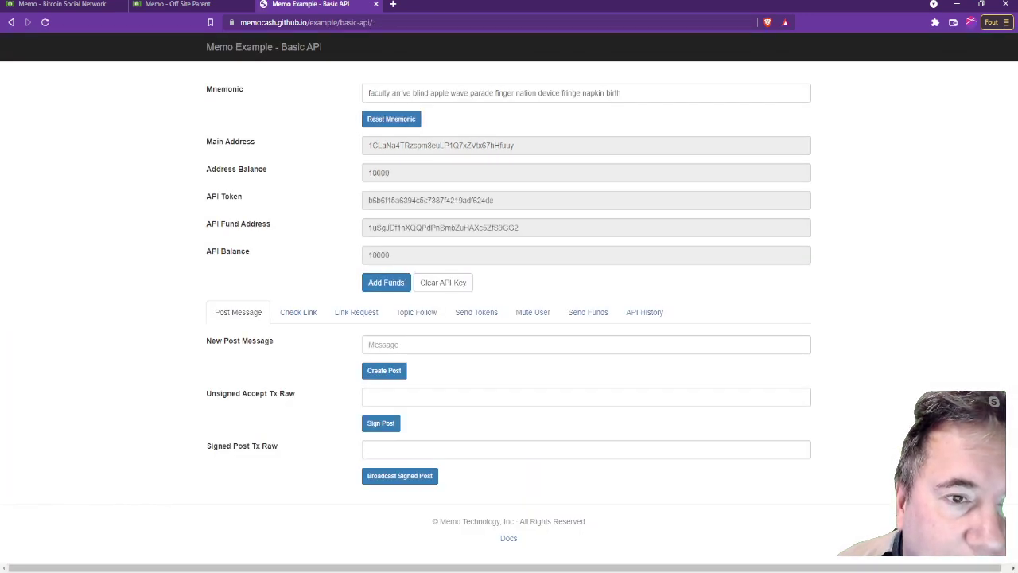
Step: Copy the example's main address into the Master Address field, accept the lost-key warning and request the link to the master key
double_click(441, 146)
key(ctrl+c)
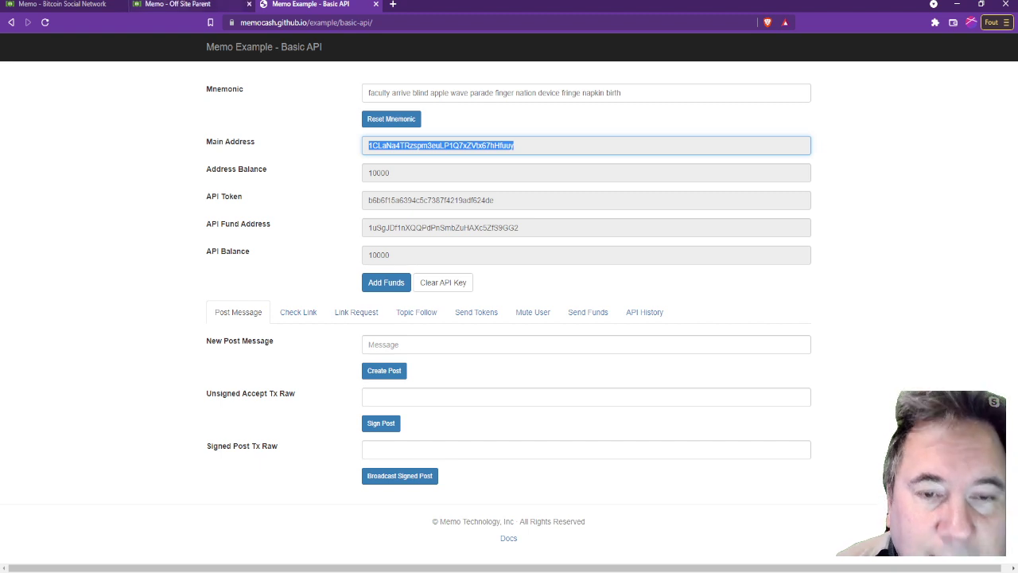
click(64, 4)
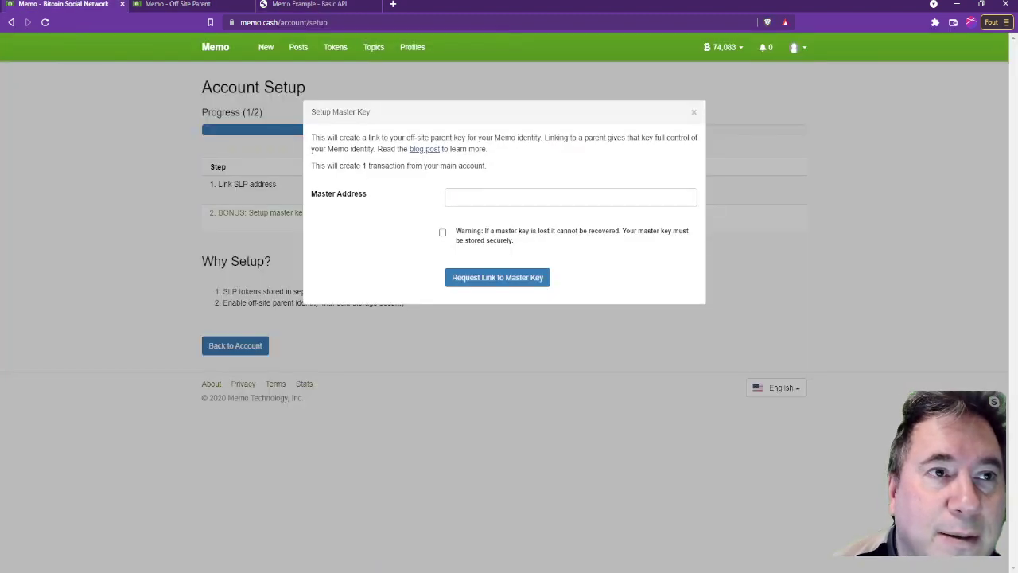
click(452, 197)
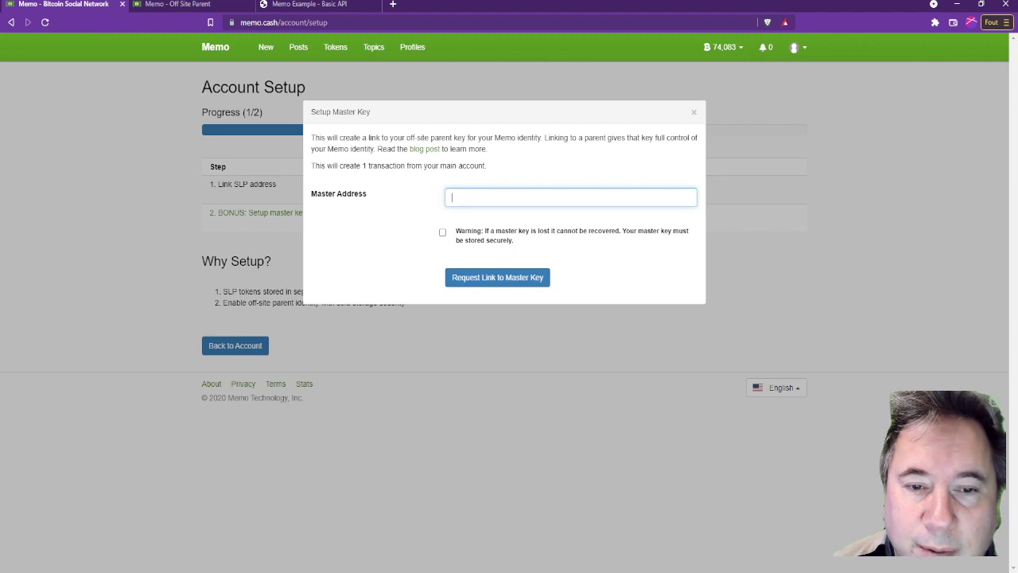
key(ctrl+v)
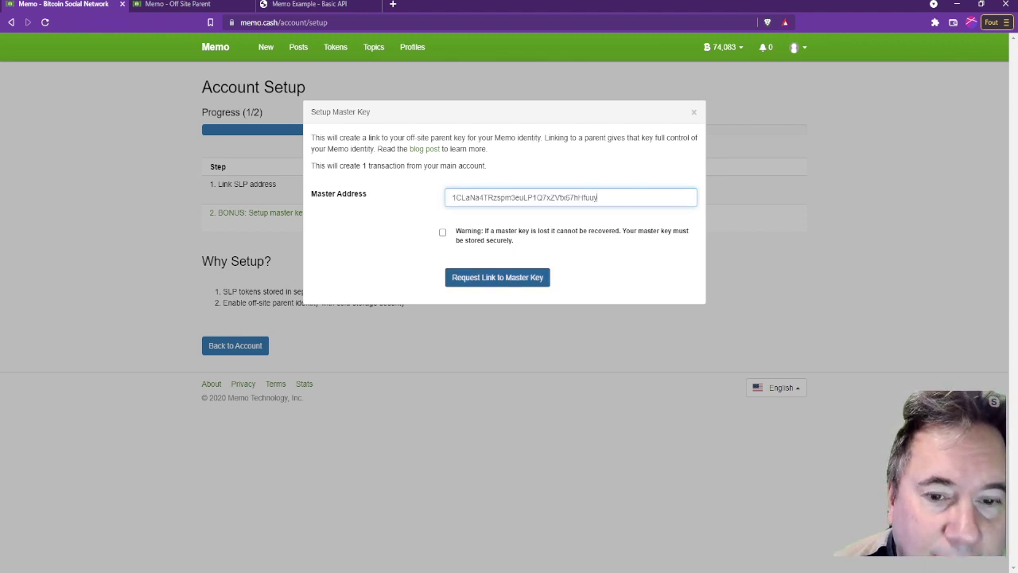
click(442, 232)
click(497, 277)
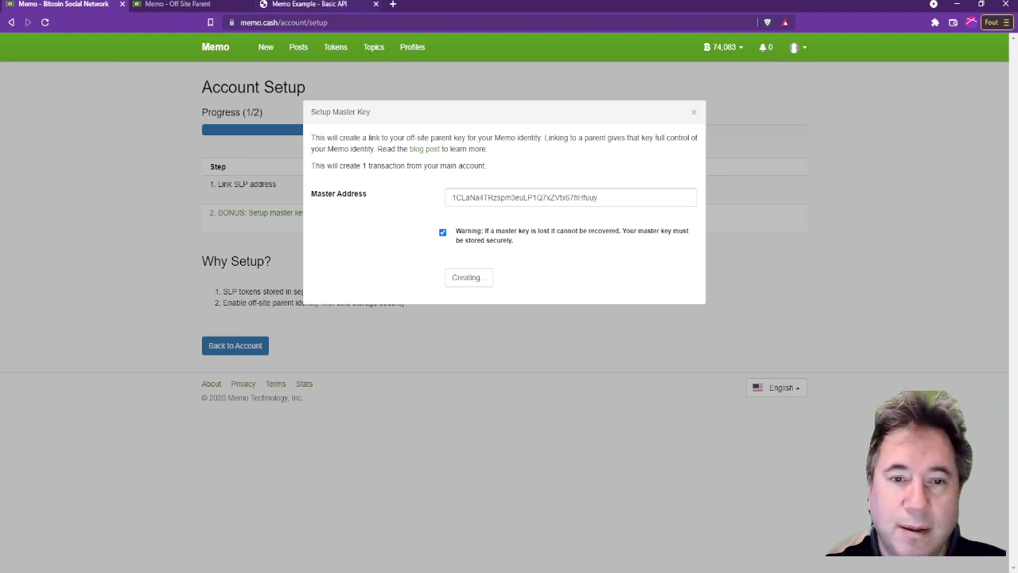
Step: Consult the off-site parent guide and check for the pending link request in the Basic API example
click(177, 4)
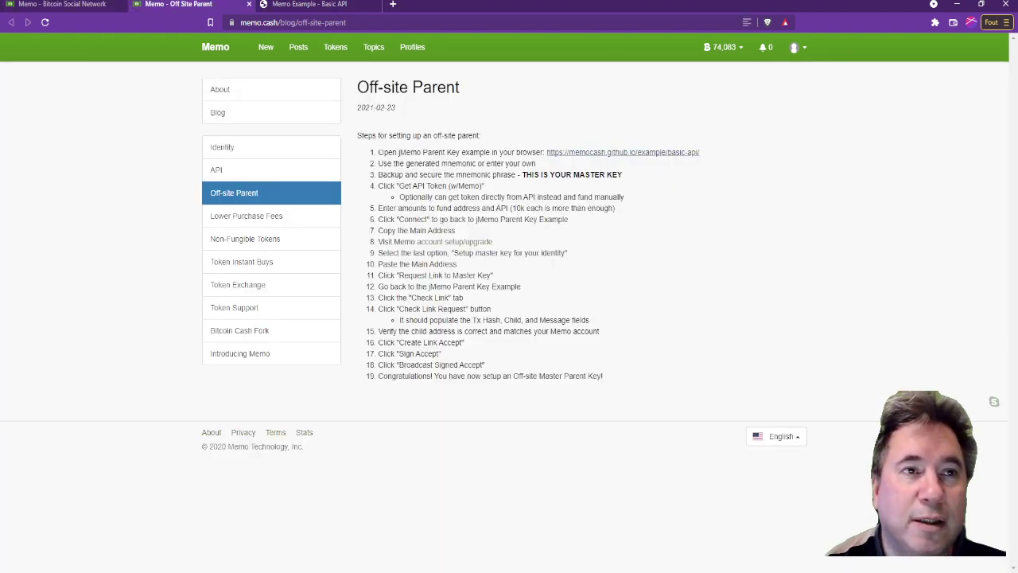
click(309, 4)
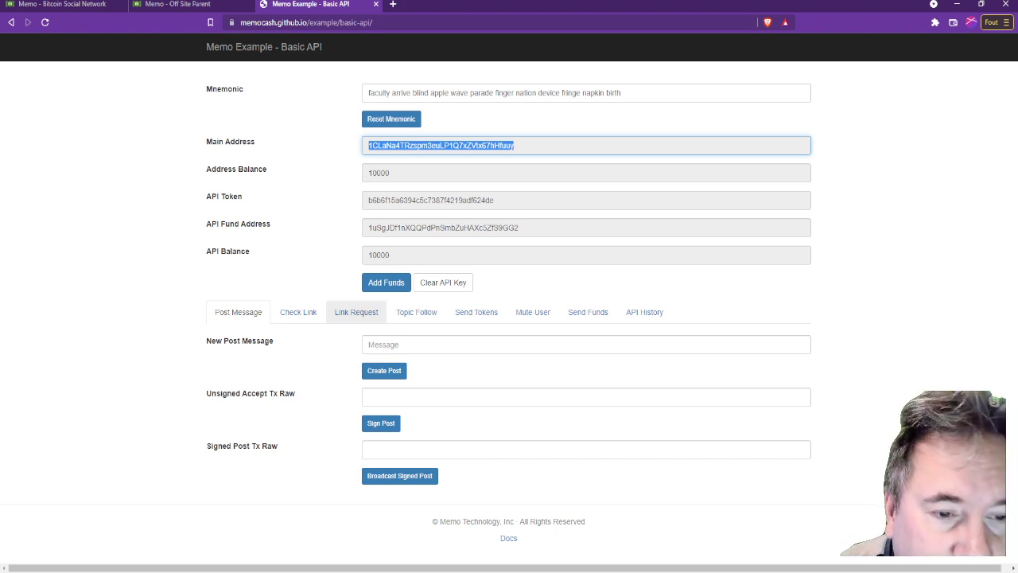
click(177, 4)
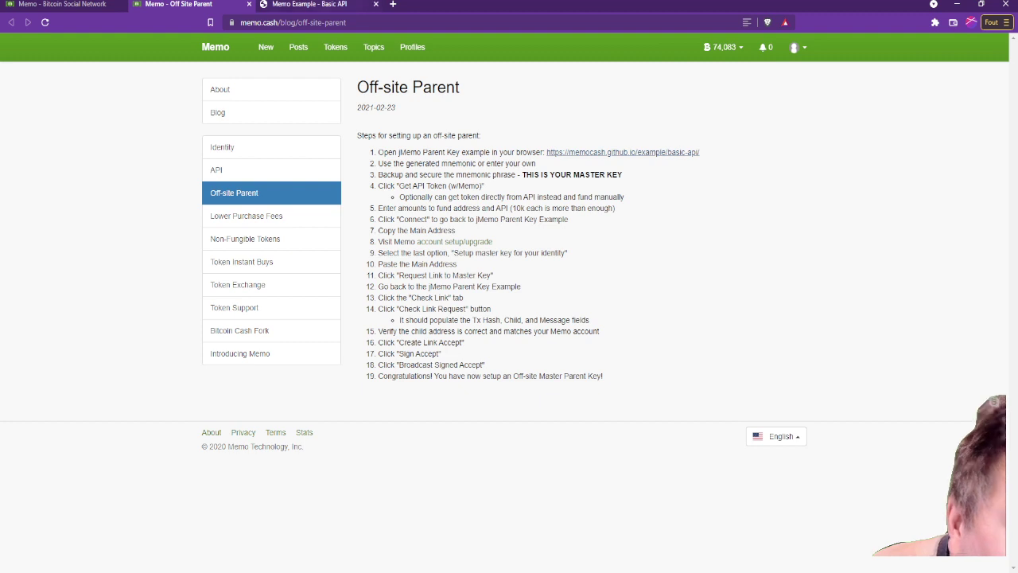
click(310, 4)
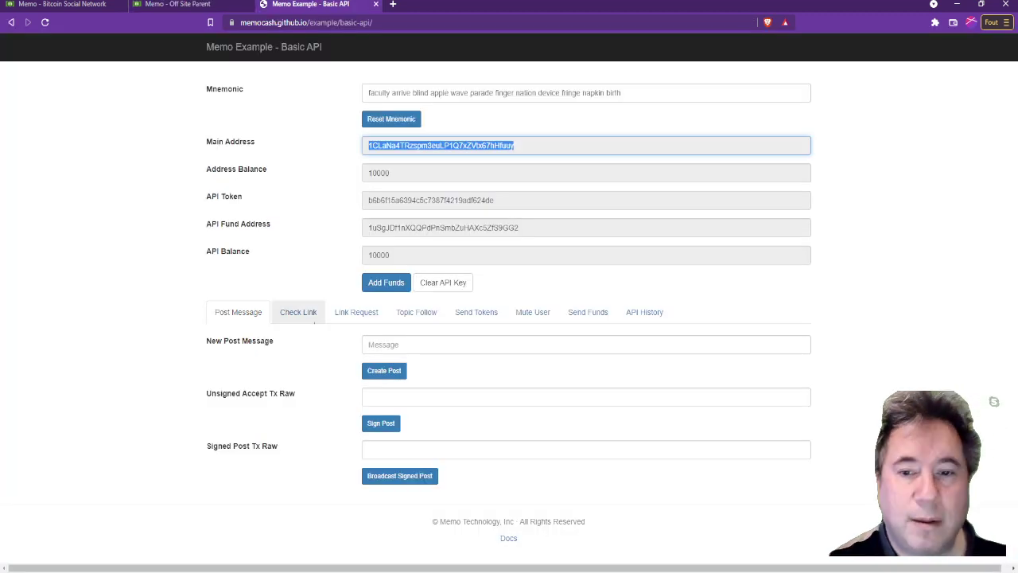
click(299, 312)
click(391, 343)
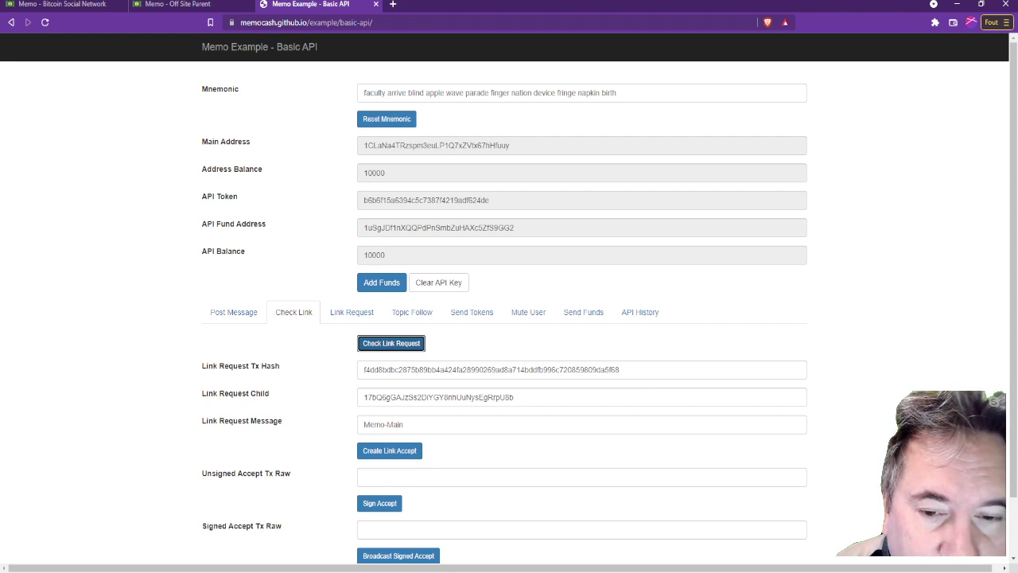
Step: Create the link accept transaction for the request, sign it and broadcast the signed accept
click(389, 450)
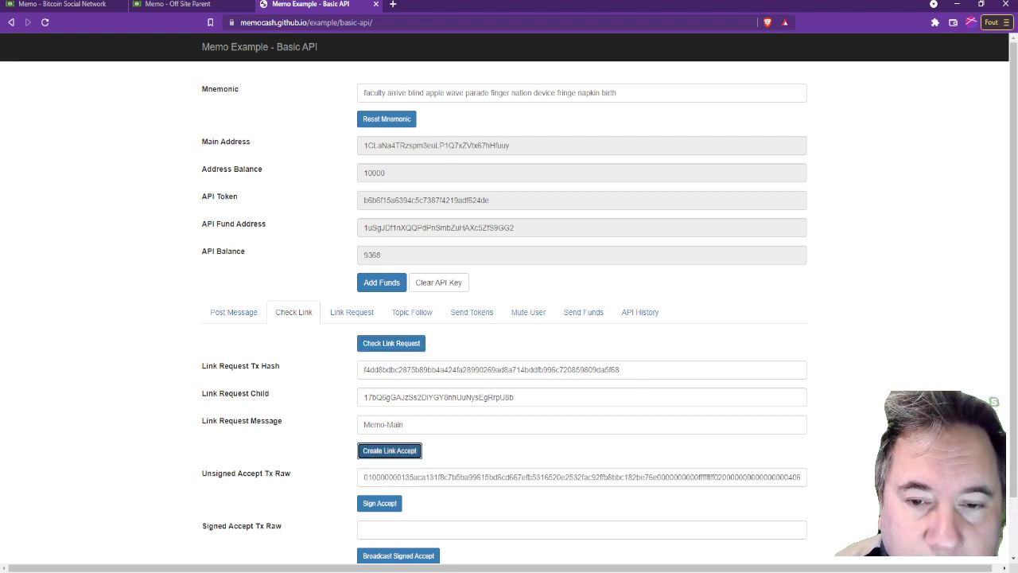
click(380, 503)
scroll(509, 318, down, 1)
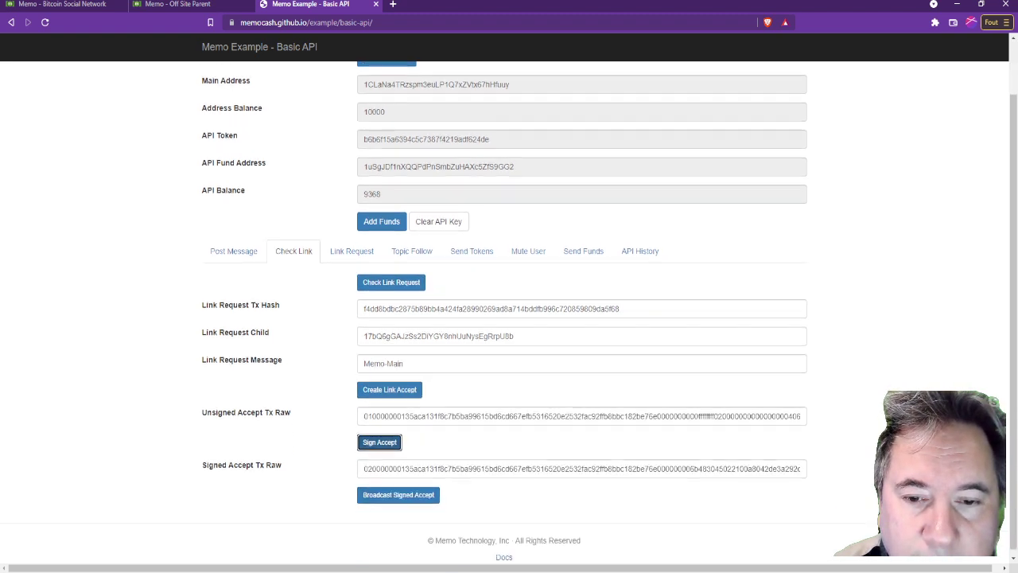
click(397, 489)
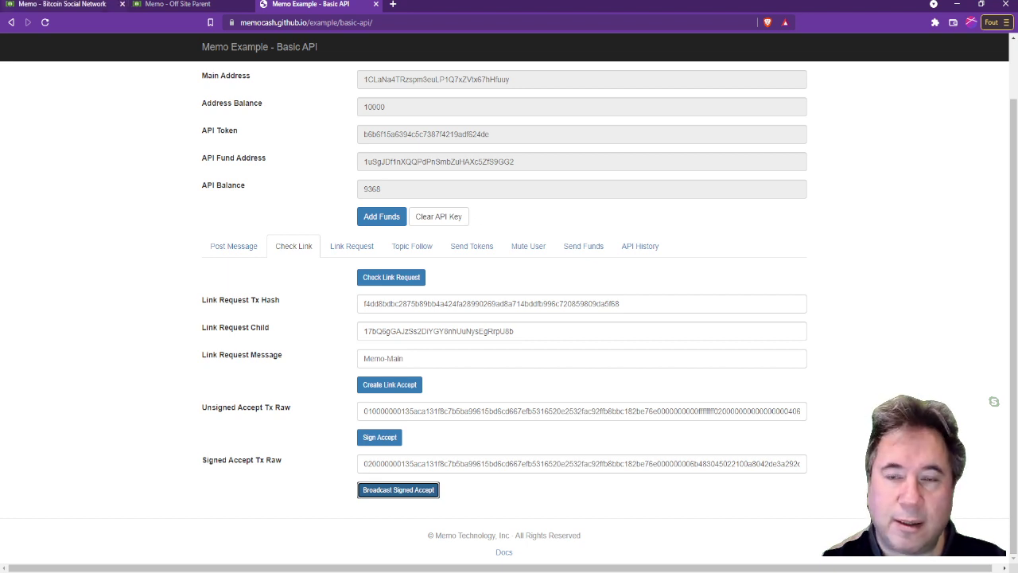
Step: Return to the account setup and send the link request to the master key again
click(62, 4)
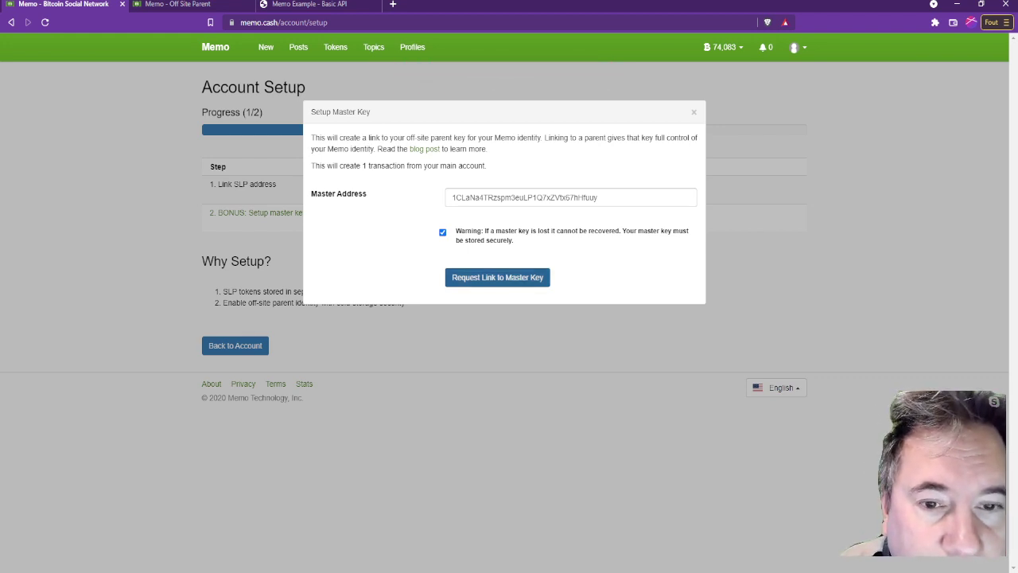
click(498, 277)
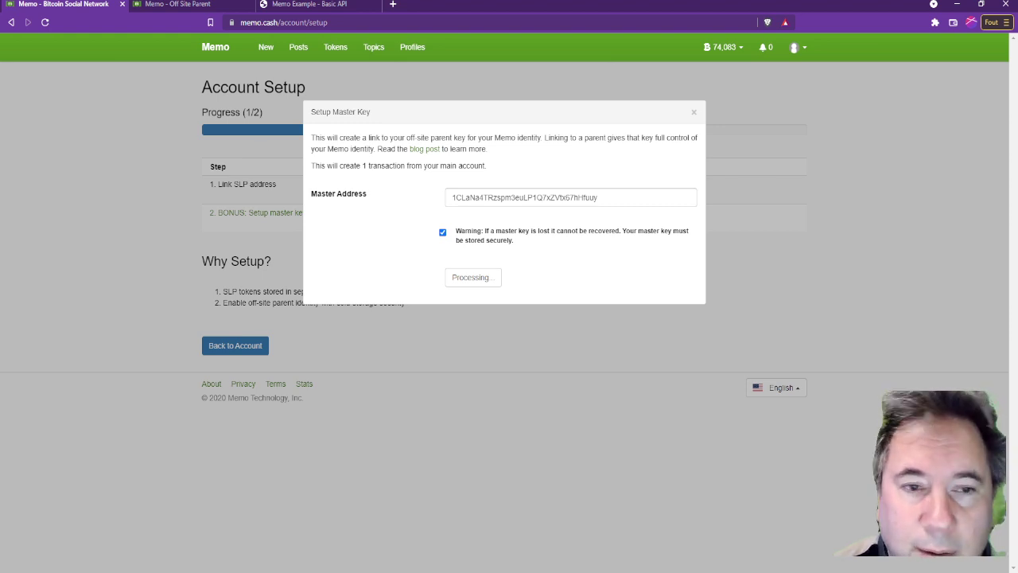
Step: Try to open the account page from the guide's tab and look for its archived version
click(188, 3)
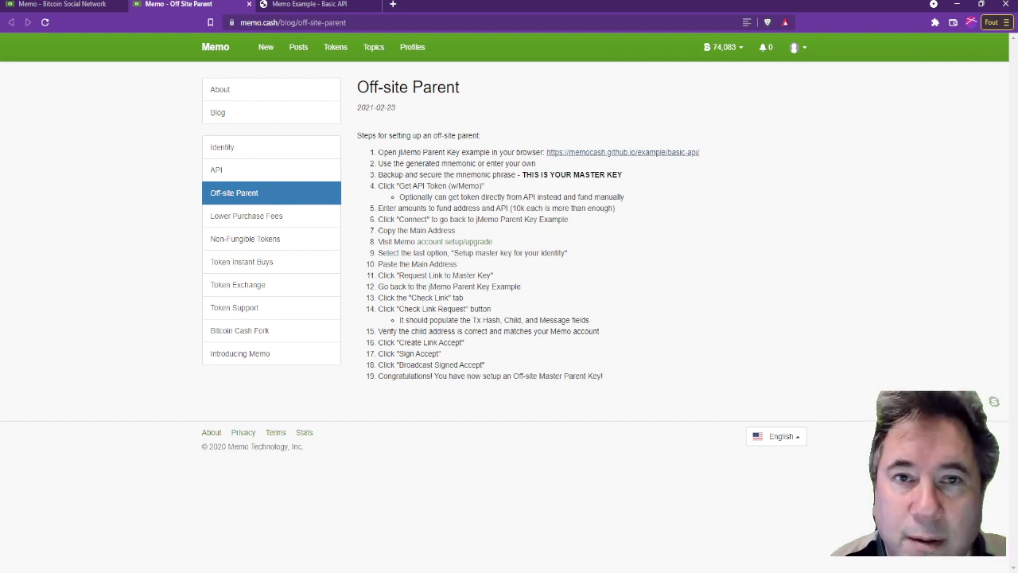
click(795, 47)
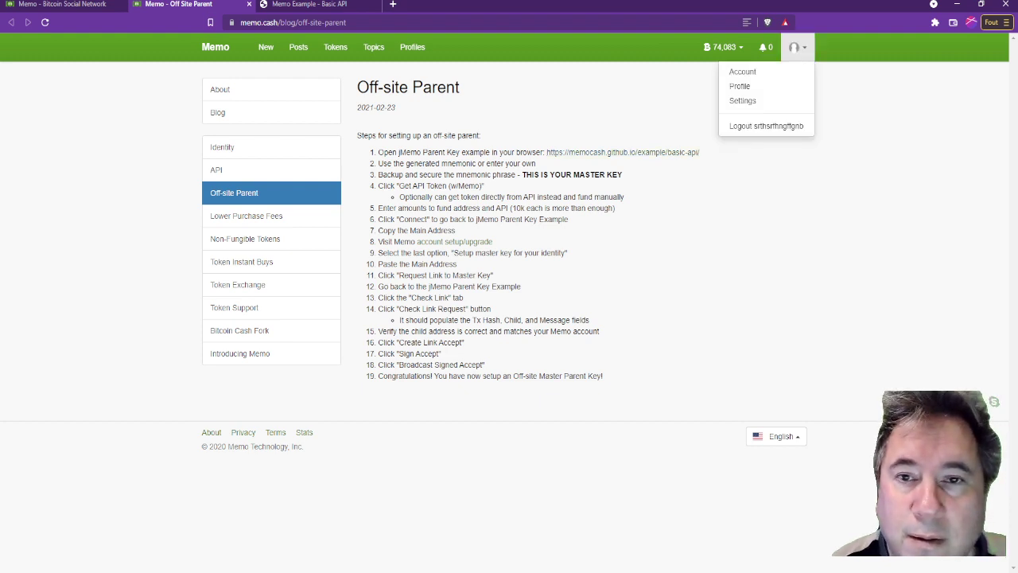
click(740, 71)
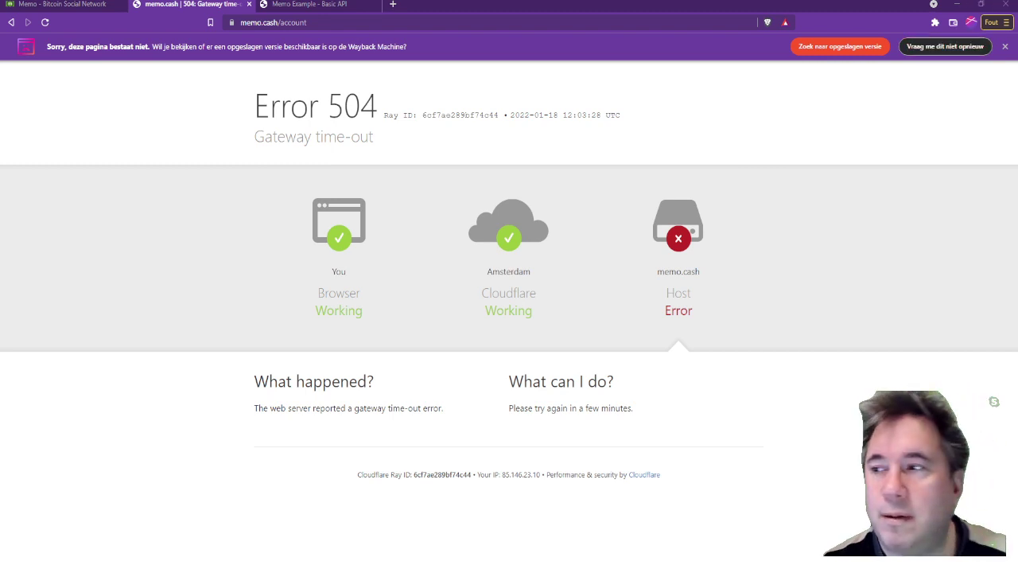
click(822, 48)
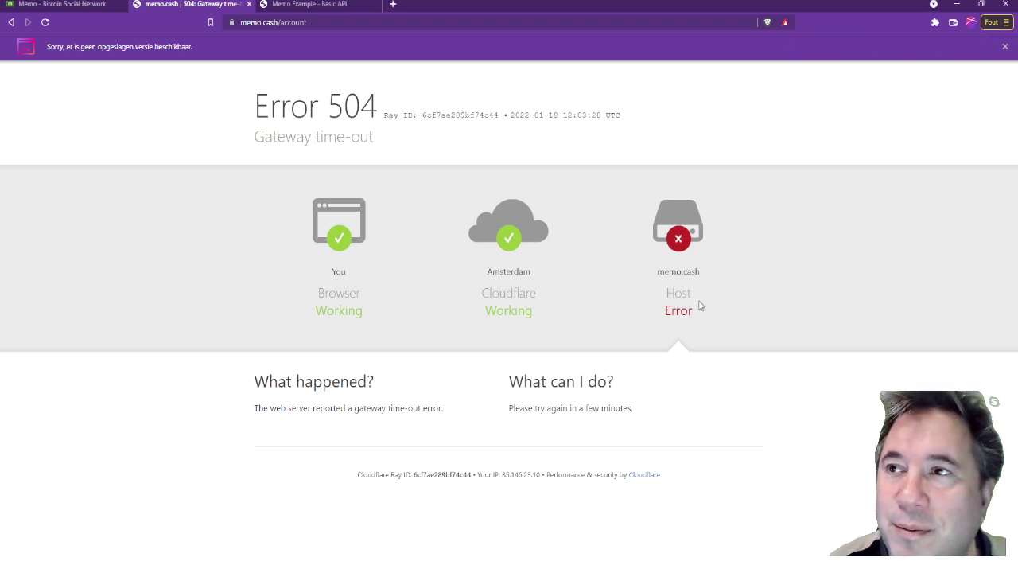
Step: Close the tab with the gateway error and dismiss the master key request dialog in the account setup
click(249, 4)
click(71, 4)
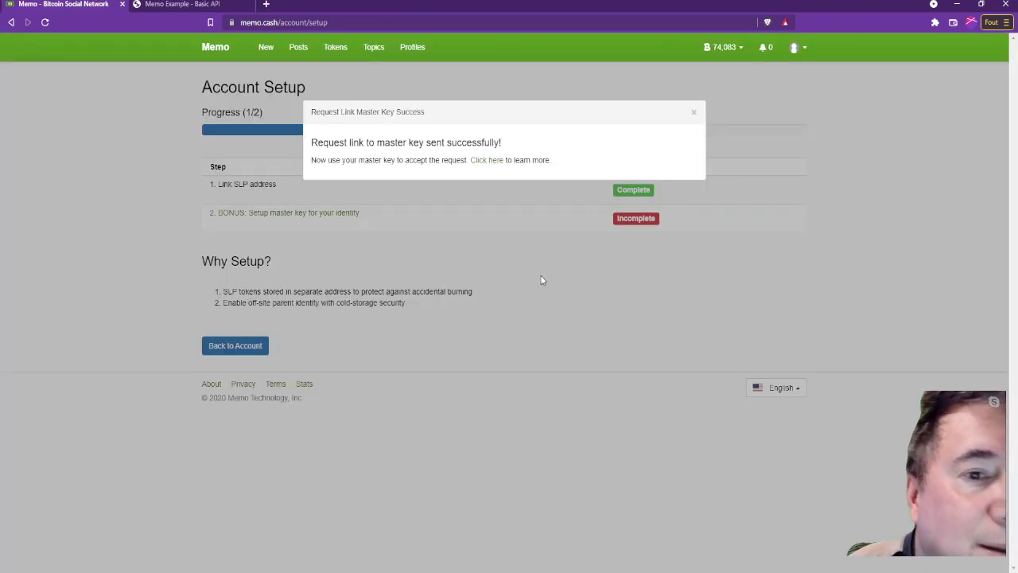
click(517, 266)
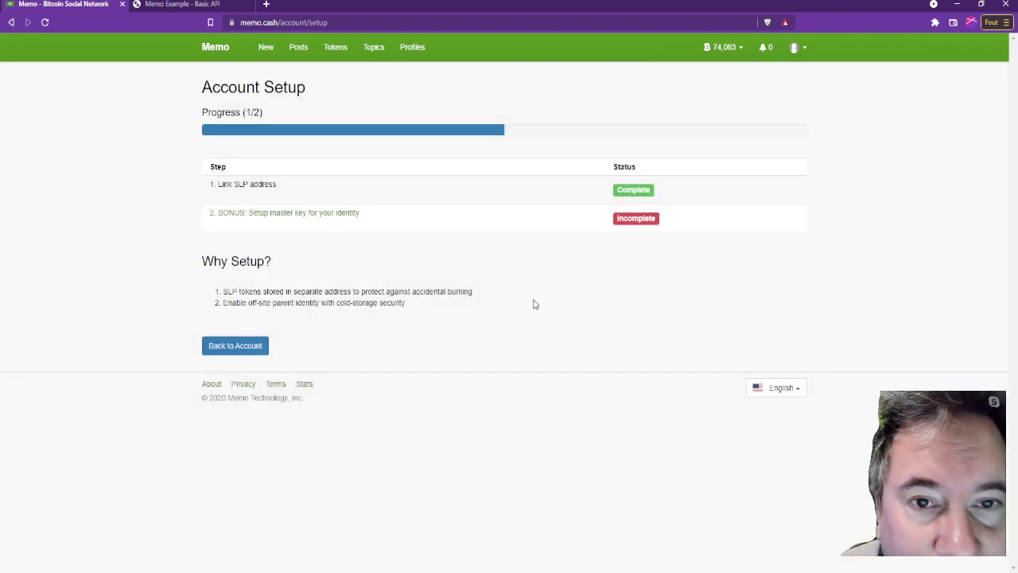